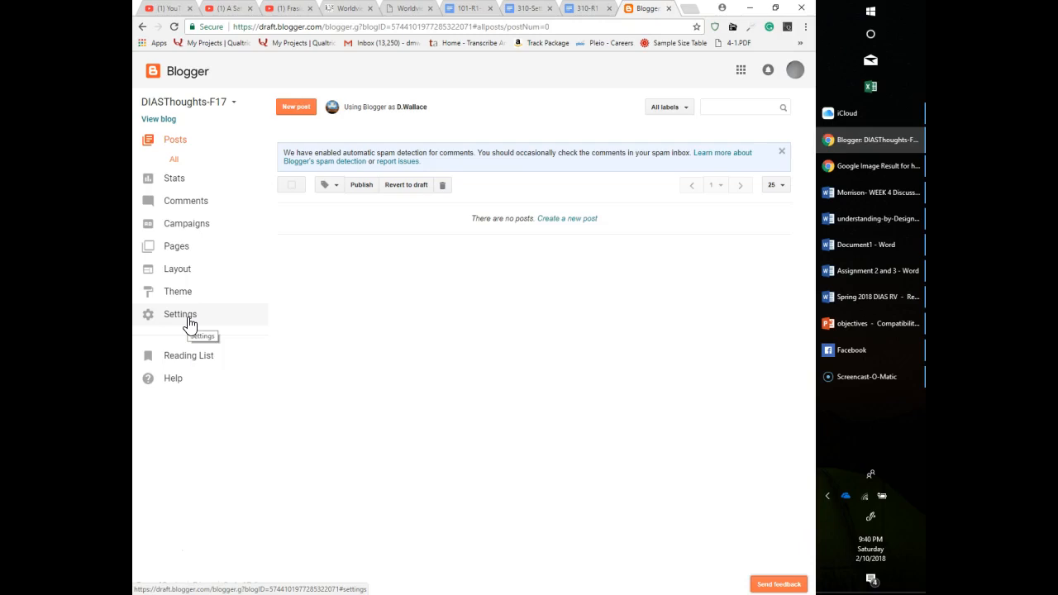
{"action": "left_click", "coordinate": [195, 355]}
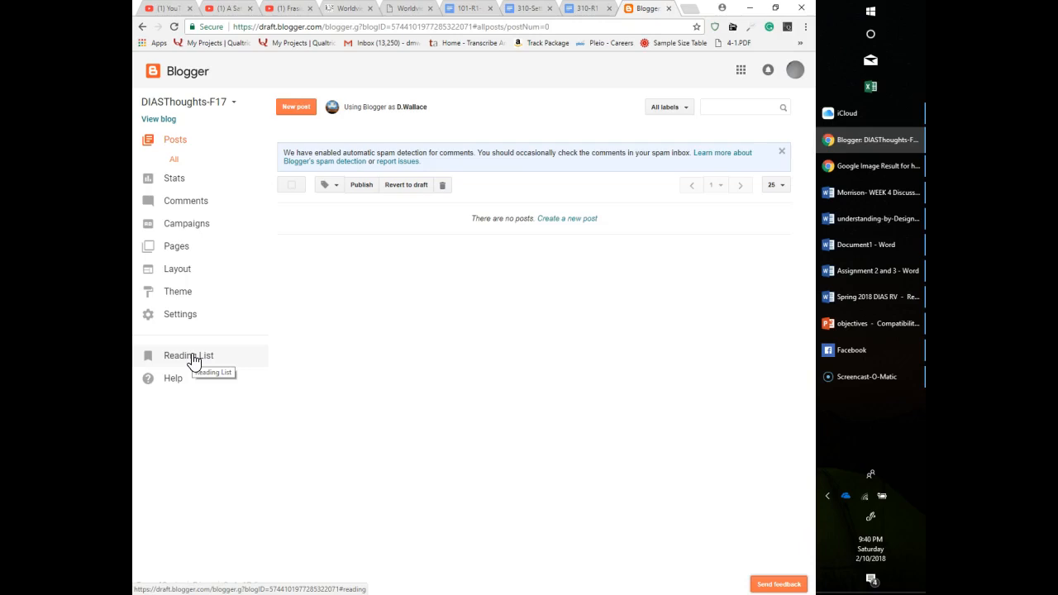
{"action": "left_click", "coordinate": [177, 392]}
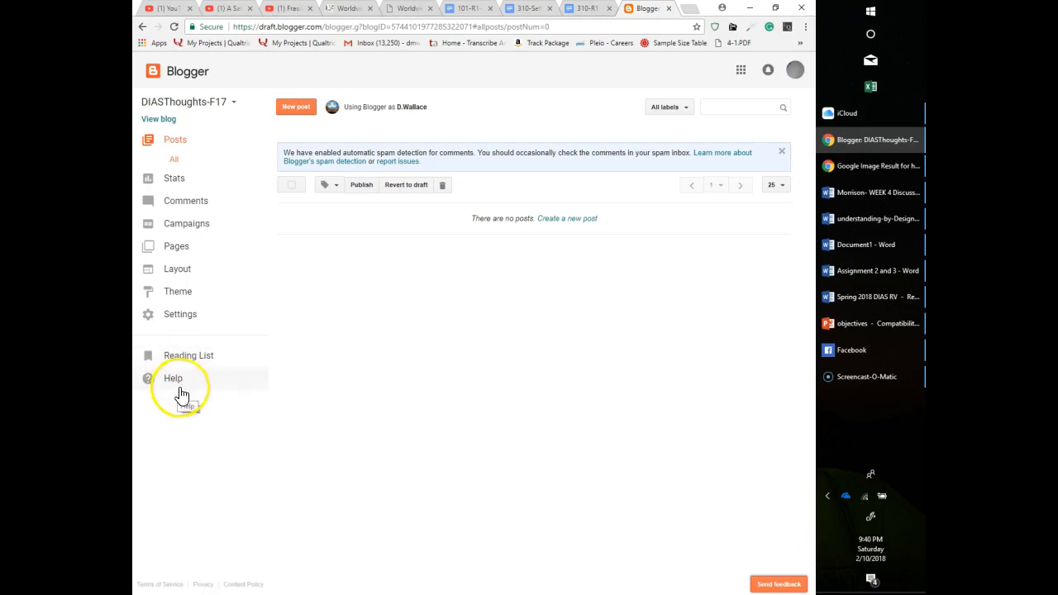
{"action": "left_click", "coordinate": [269, 396]}
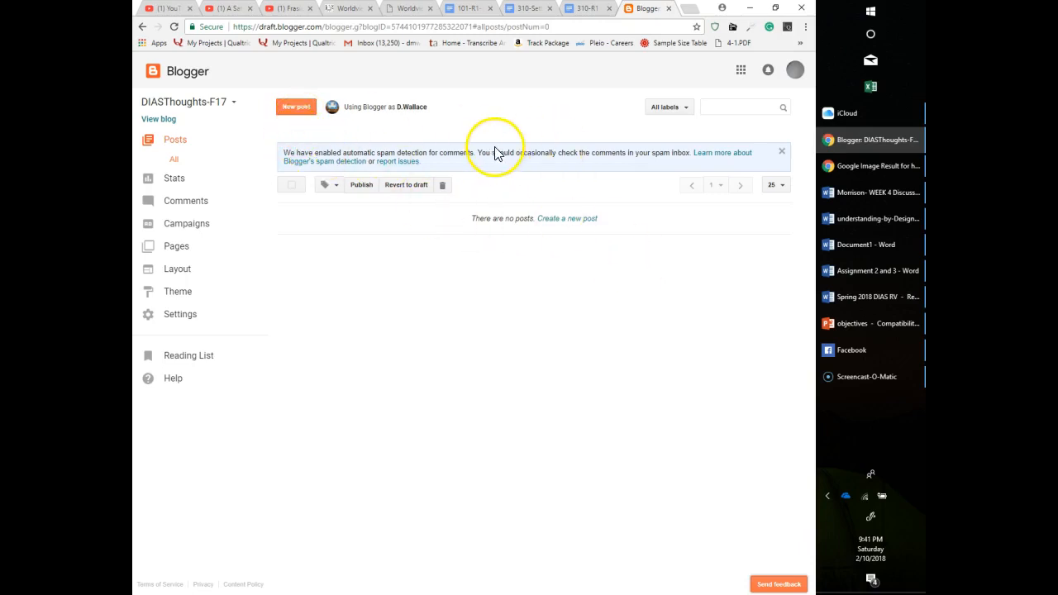
Create a new blog post titled "New Post Demonstration- February 10, 2018".
{"action": "left_click", "coordinate": [289, 107]}
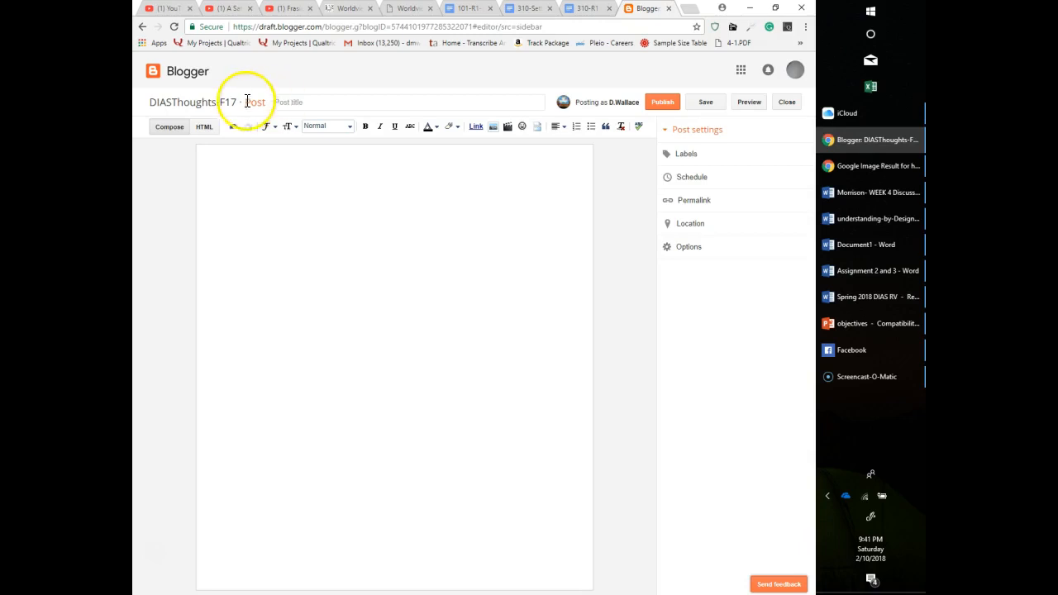
{"action": "left_click", "coordinate": [321, 103]}
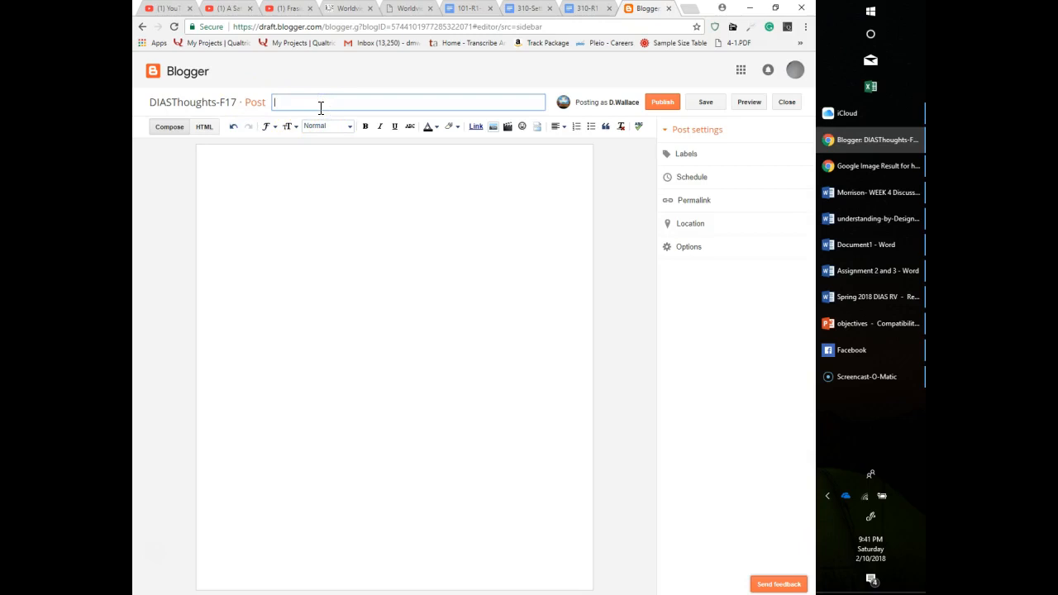
{"action": "type", "text": "New Po"}
{"action": "type", "text": "st Demonstration"}
{"action": "type", "text": "= "}
{"action": "type", "text": "- February"}
{"action": "type", "text": " 10, 2018"}
{"action": "left_click", "coordinate": [382, 288]}
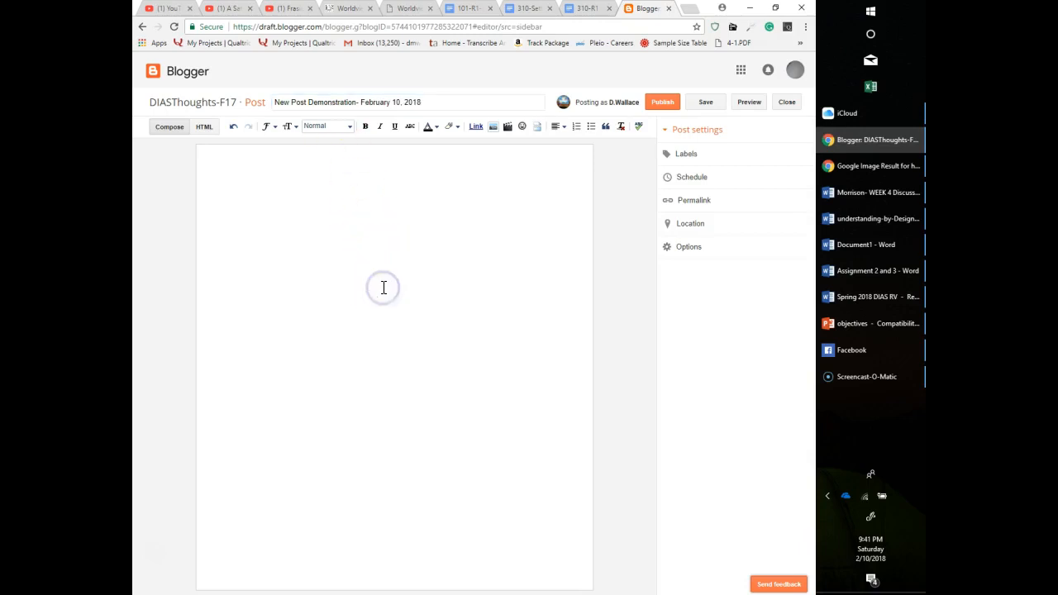
{"action": "left_click", "coordinate": [372, 267]}
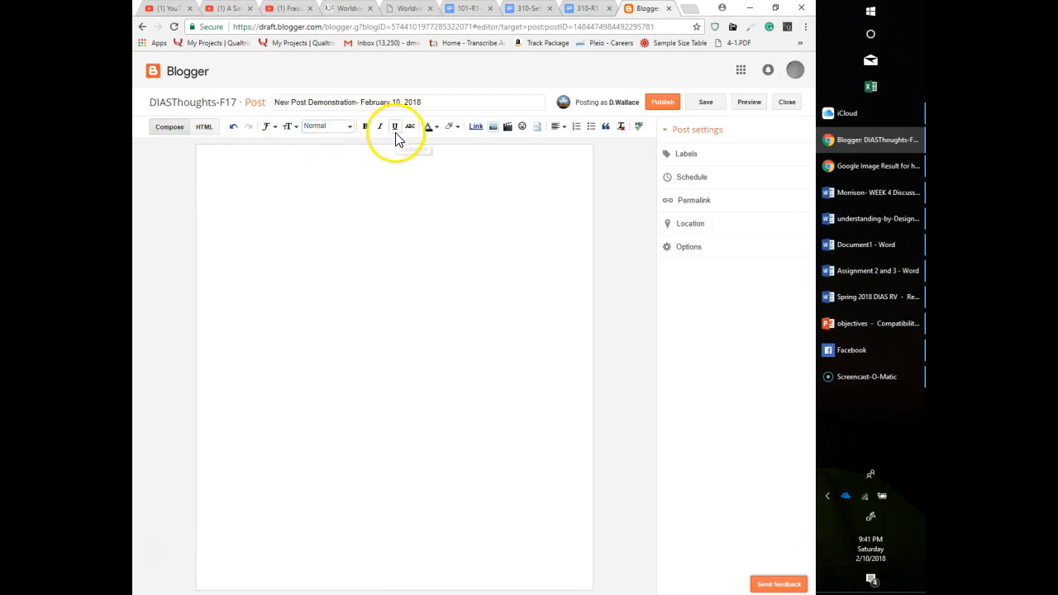
{"action": "left_click", "coordinate": [437, 128]}
{"action": "left_click", "coordinate": [436, 128]}
{"action": "left_click", "coordinate": [458, 129]}
{"action": "left_click", "coordinate": [458, 129]}
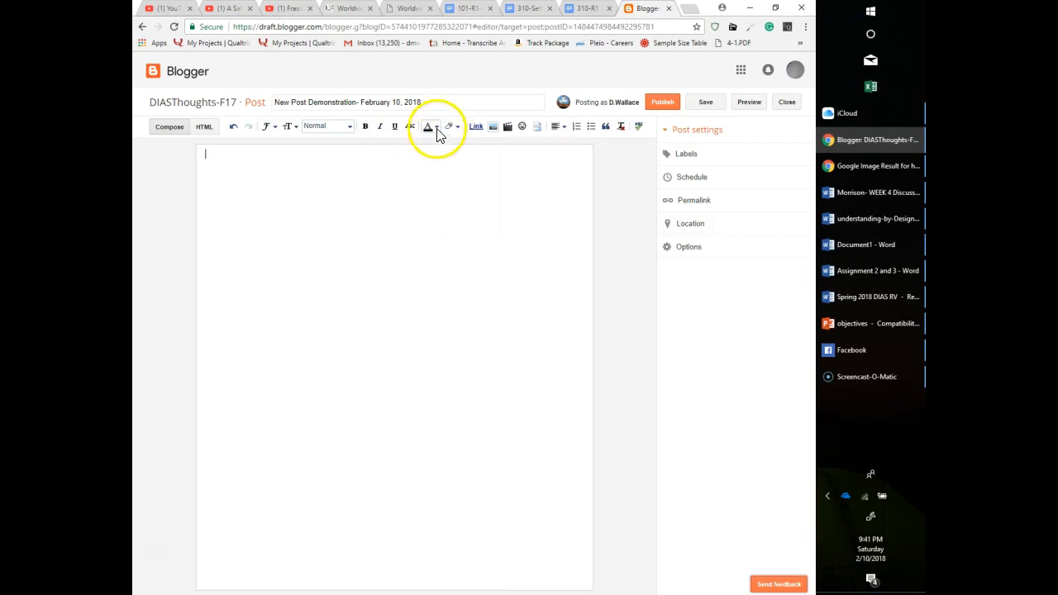
{"action": "left_click", "coordinate": [436, 128]}
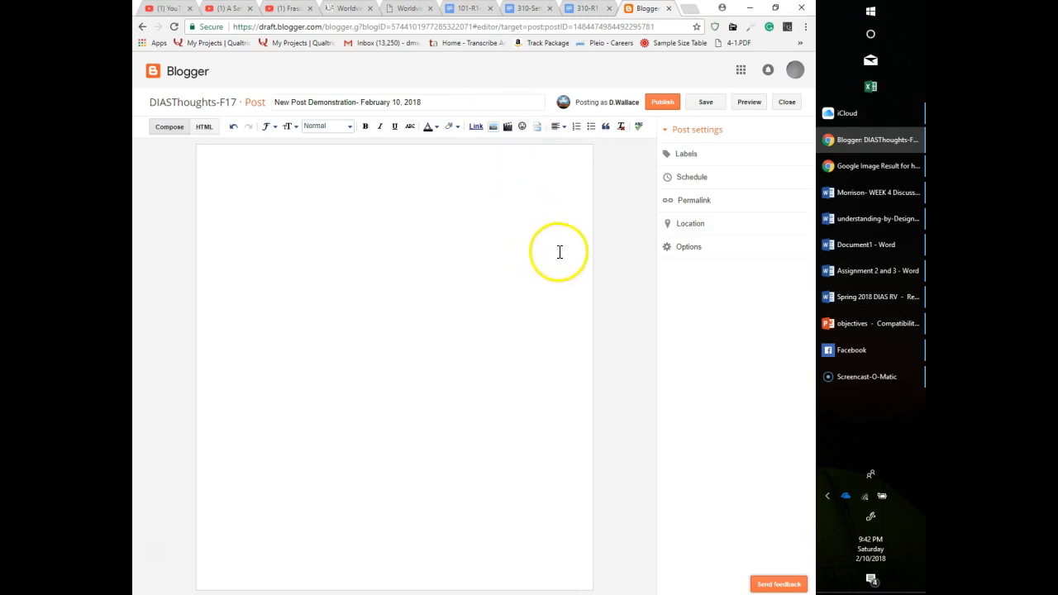
Write "This is a quick demonstration of how to create a blog post." as the post body and save the draft.
{"action": "left_click", "coordinate": [352, 250]}
{"action": "type", "text": "This is a quick demonstration "}
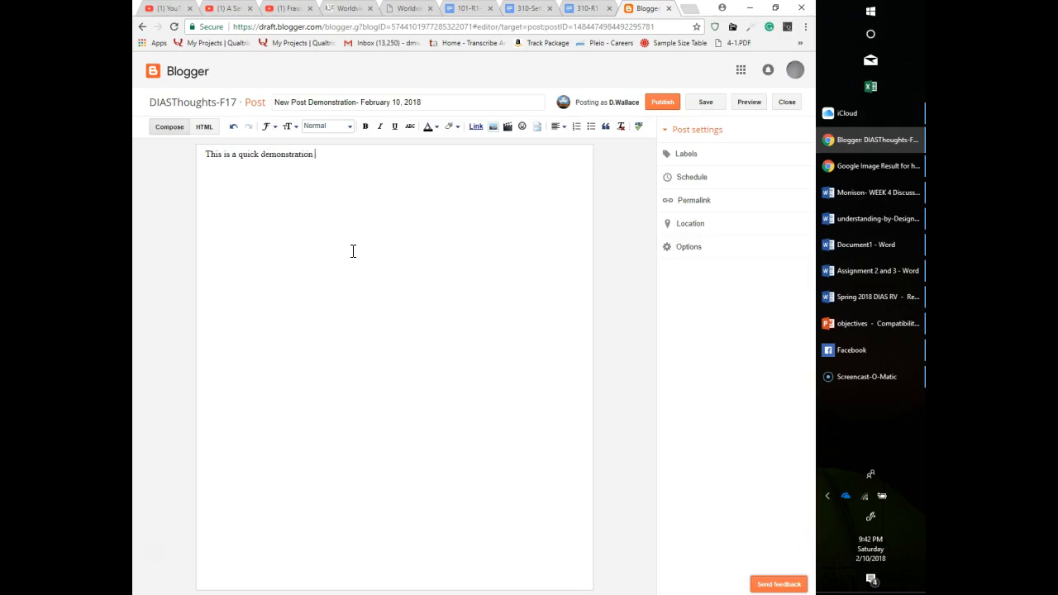
{"action": "type", "text": "of how to create a blog post."}
{"action": "left_click", "coordinate": [701, 103]}
{"action": "left_click", "coordinate": [700, 106]}
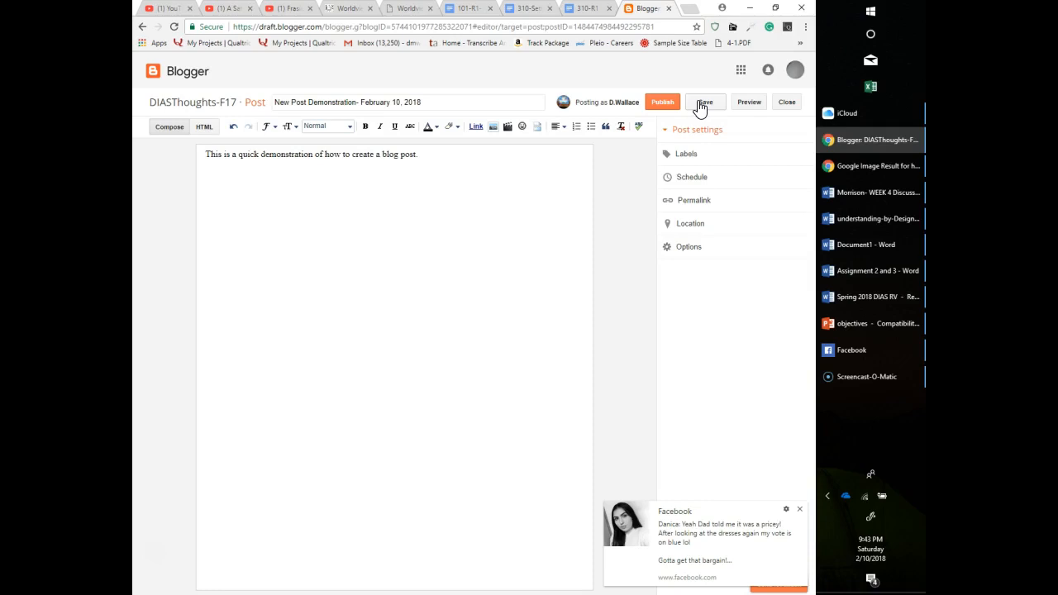
Preview the new post, return to the editor and publish it.
{"action": "left_click", "coordinate": [748, 106]}
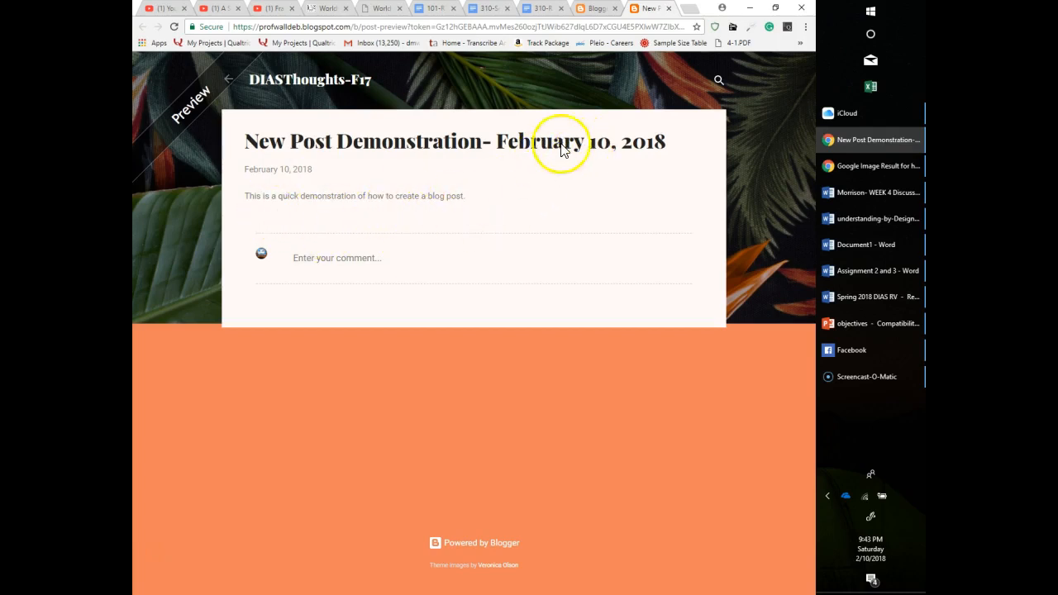
{"action": "left_click", "coordinate": [600, 10]}
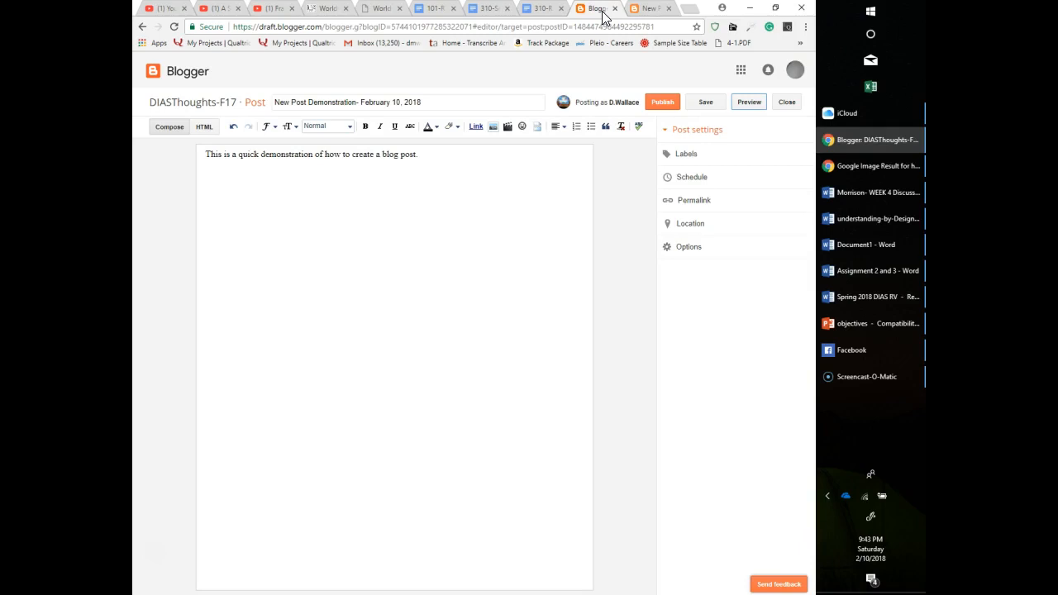
{"action": "left_click", "coordinate": [663, 103]}
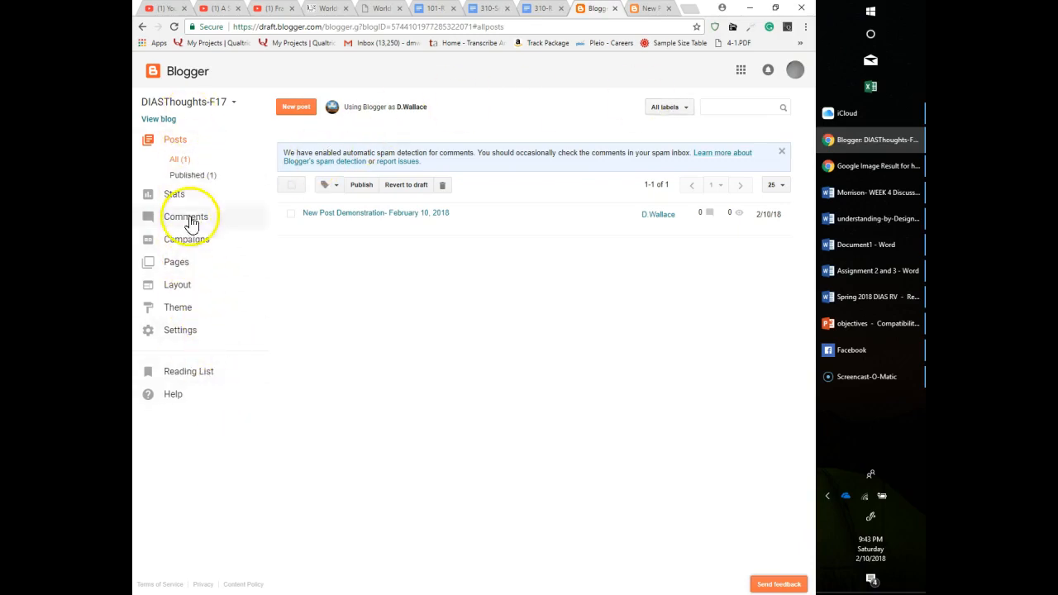
Reopen the published post for editing and extend its sentence to end with "a blog post and publish it successfully.".
{"action": "mouse_move", "coordinate": [381, 228]}
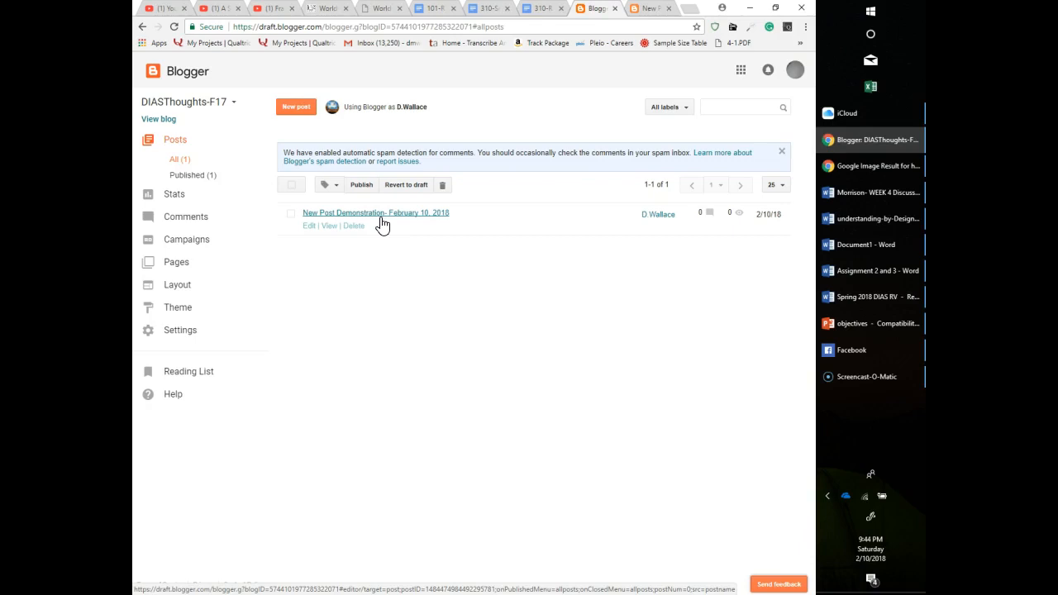
{"action": "left_click", "coordinate": [380, 219]}
{"action": "left_click", "coordinate": [309, 225]}
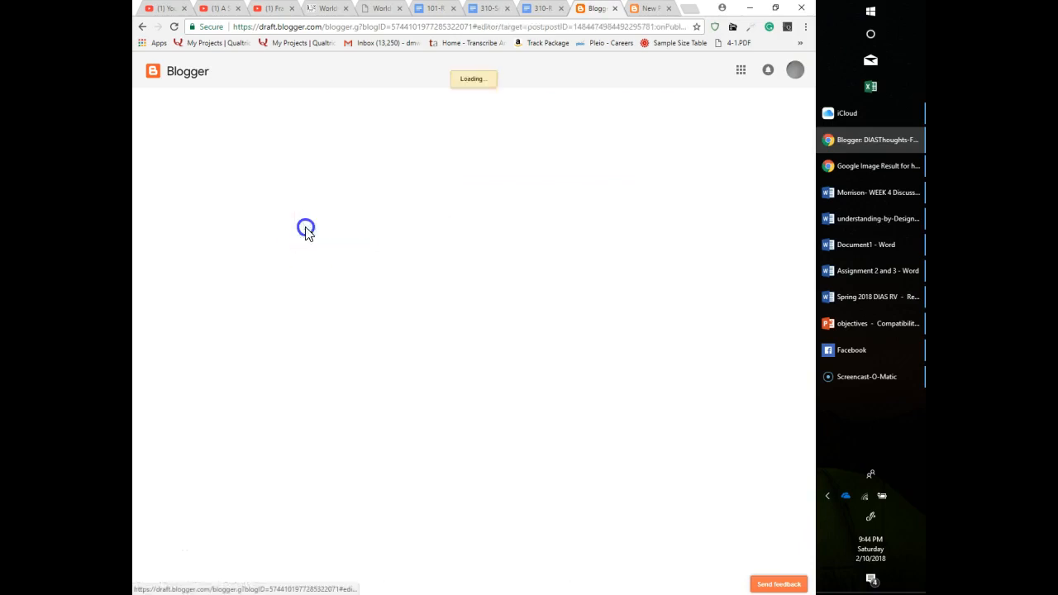
{"action": "left_click", "coordinate": [427, 153]}
{"action": "key", "text": "BackSpace"}
{"action": "key", "text": "BackSpace"}
{"action": "key", "text": "BackSpace"}
{"action": "key", "text": "BackSpace"}
{"action": "key", "text": "BackSpace"}
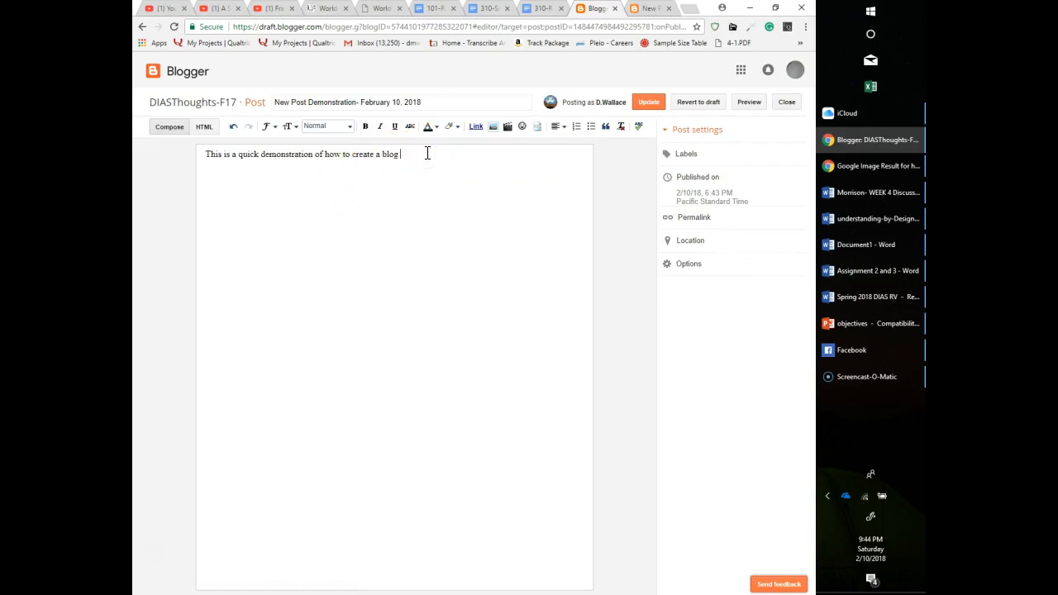
{"action": "type", "text": "post and po"}
{"action": "type", "text": "blish it se"}
{"action": "key", "text": "BackSpace"}
{"action": "type", "text": "uccessfully."}
Revert the edited post to draft and save it.
{"action": "left_click", "coordinate": [708, 107]}
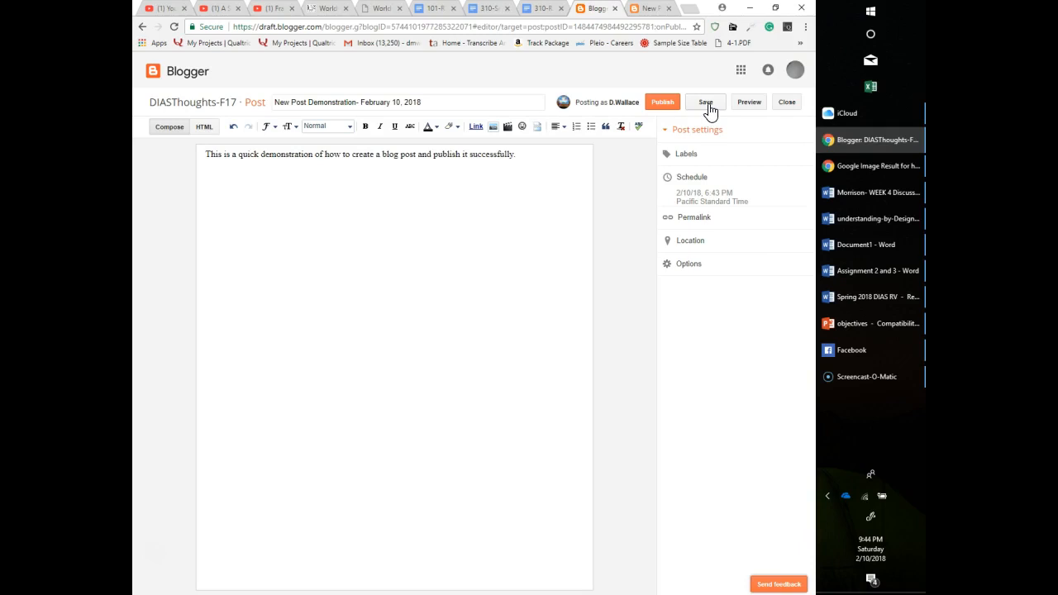
{"action": "left_click", "coordinate": [707, 106]}
Preview the revised post, close the preview and publish the post again.
{"action": "left_click", "coordinate": [744, 103]}
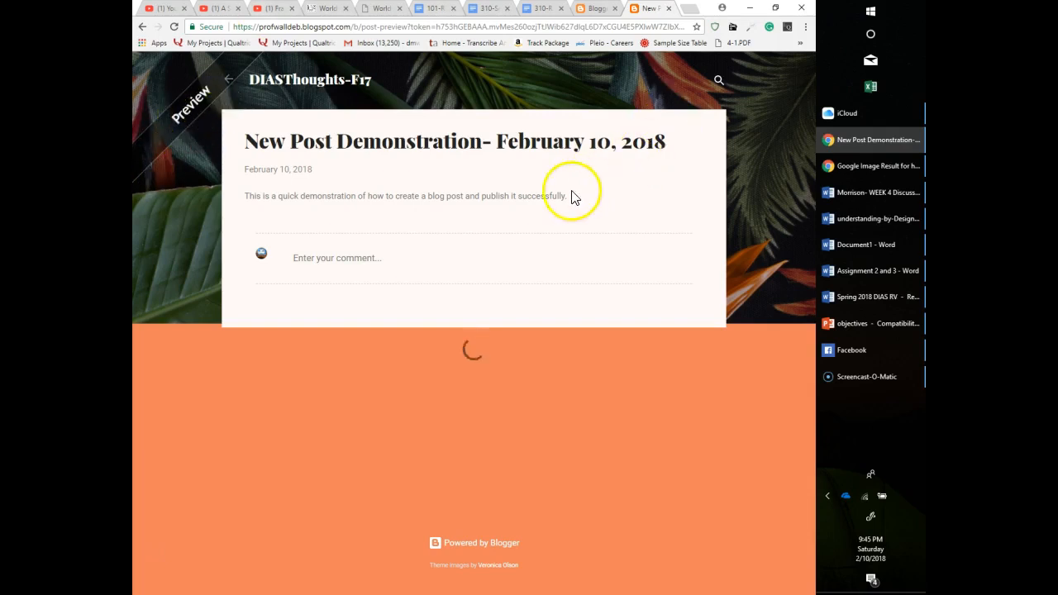
{"action": "left_click", "coordinate": [669, 9]}
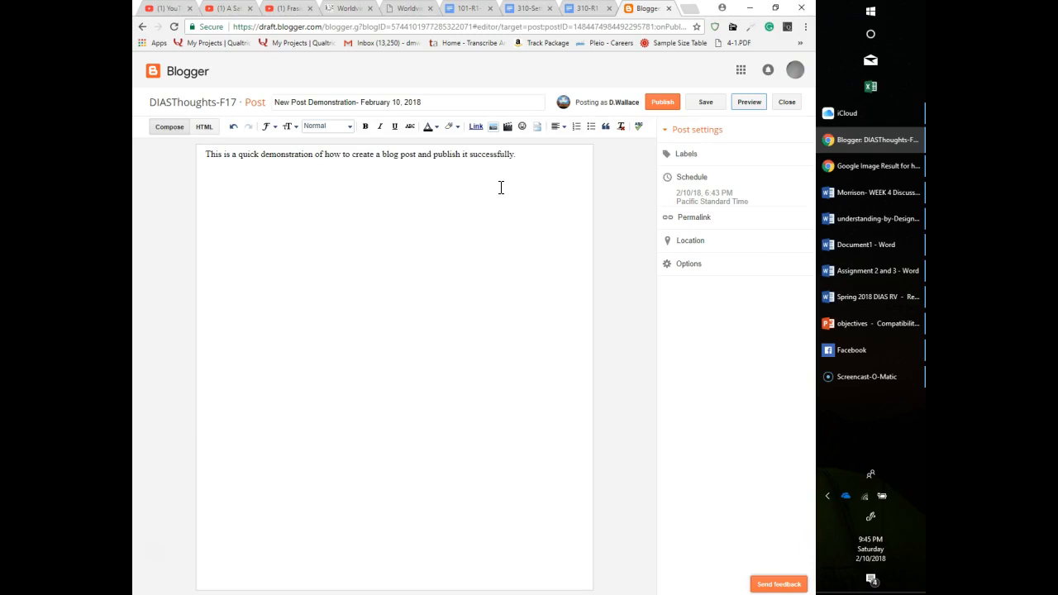
{"action": "left_click", "coordinate": [661, 104]}
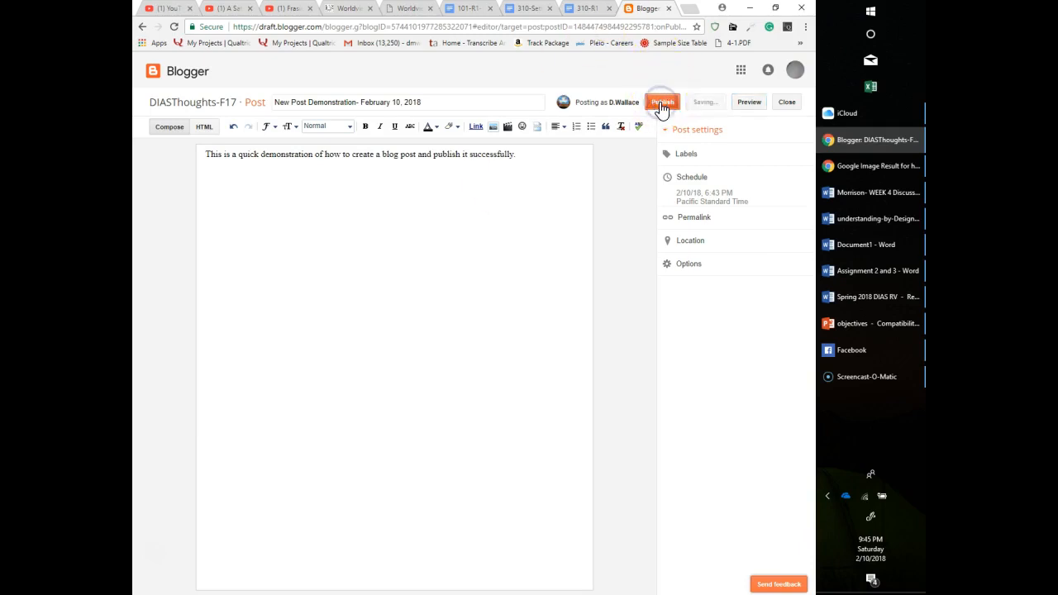